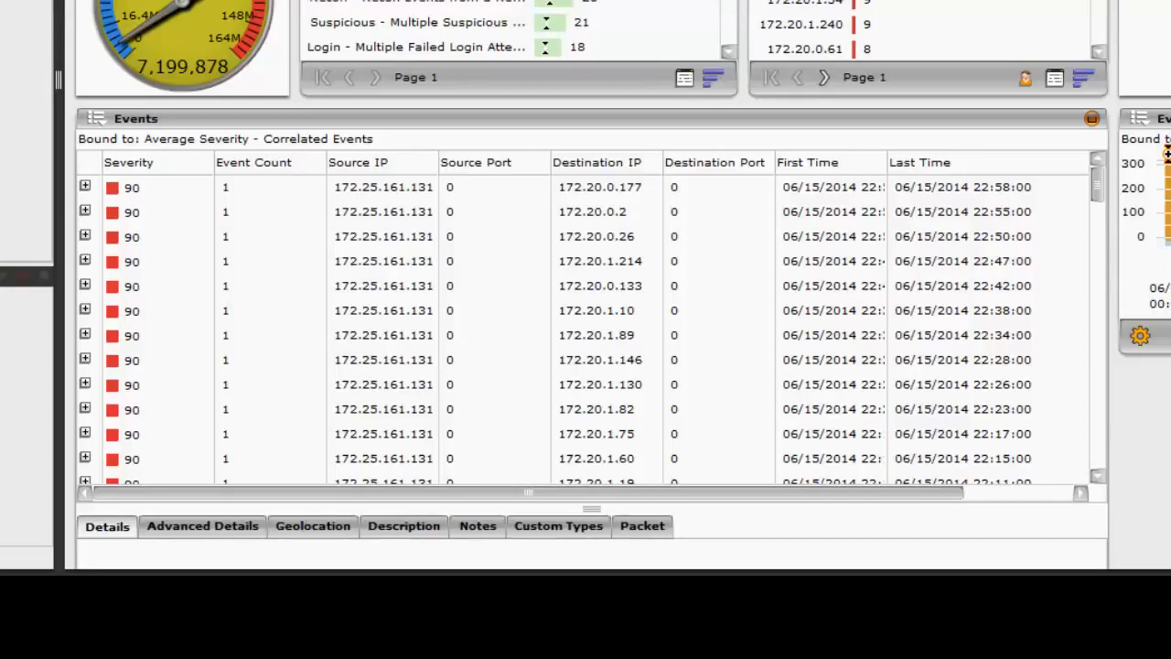
Step: Maximize the correlated Events panel, enlarge its details pane and view the first severity 90 event's correlation details
left_click(1092, 119)
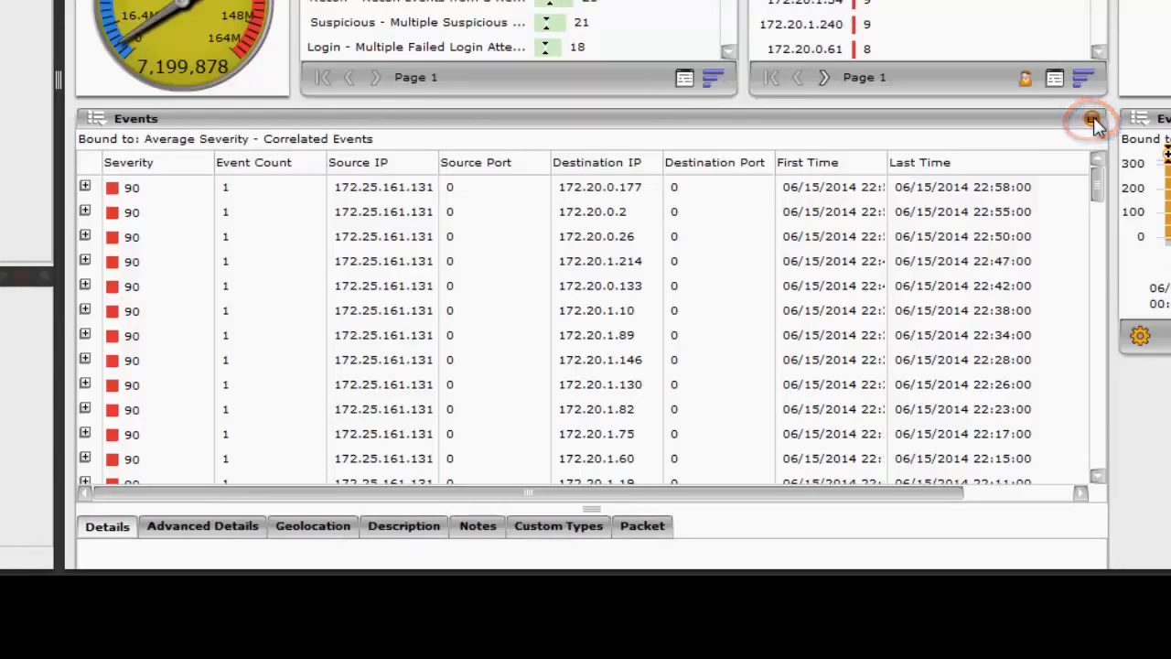
left_click(1092, 119)
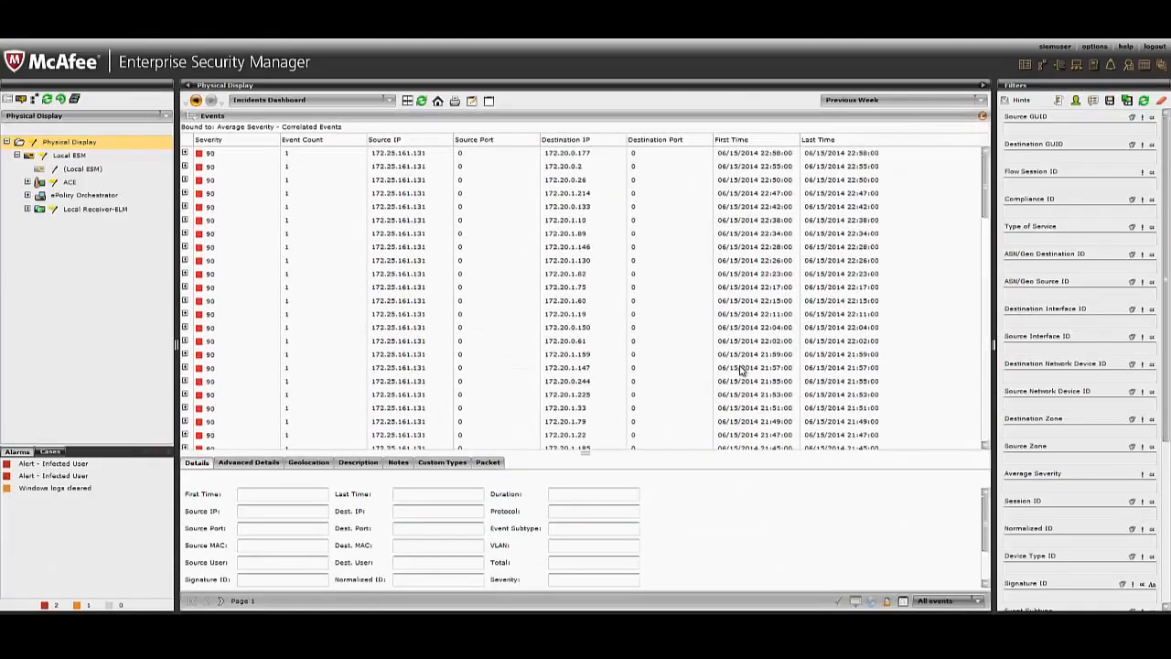
left_click(377, 154)
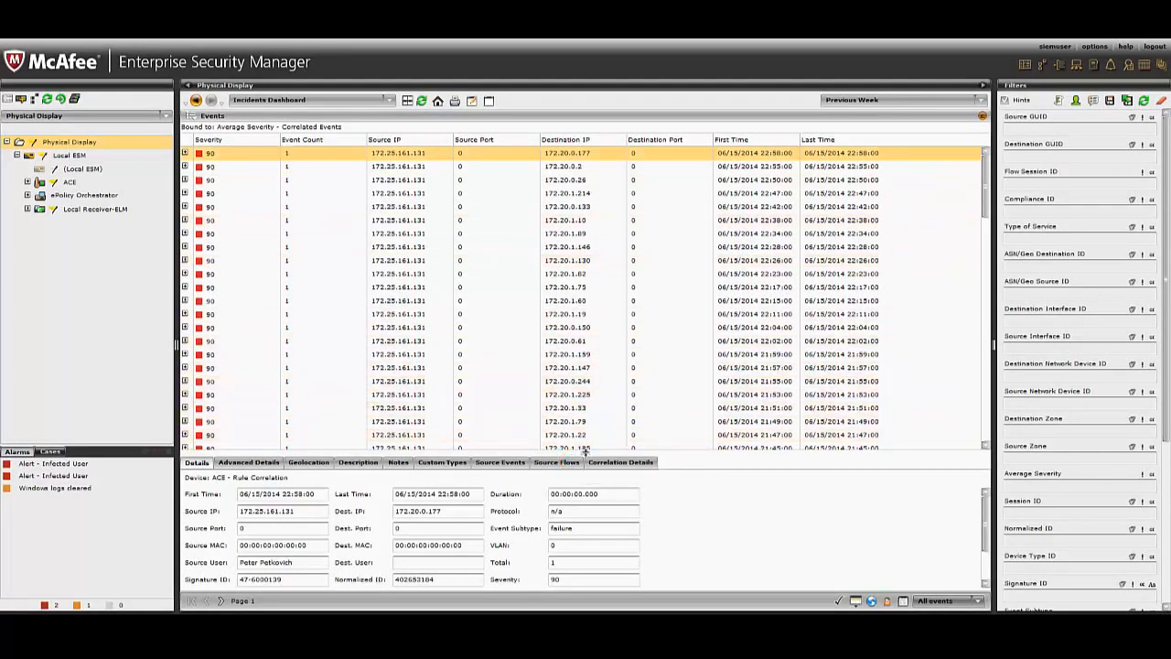
left_click_drag(584, 450, 580, 388)
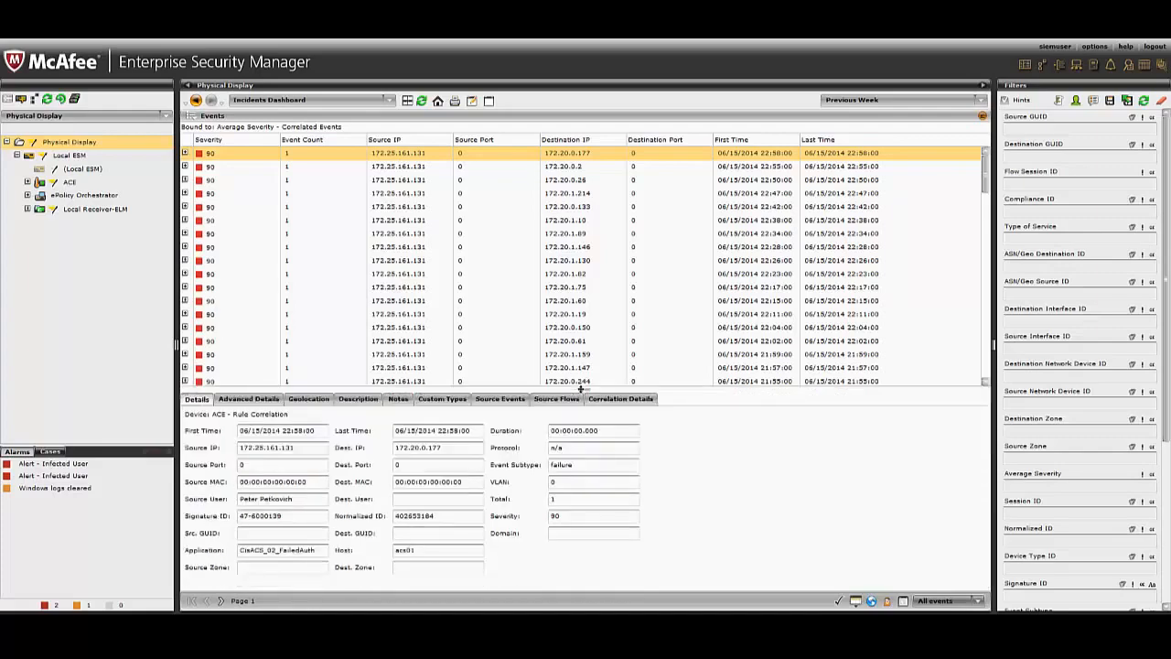
left_click(618, 399)
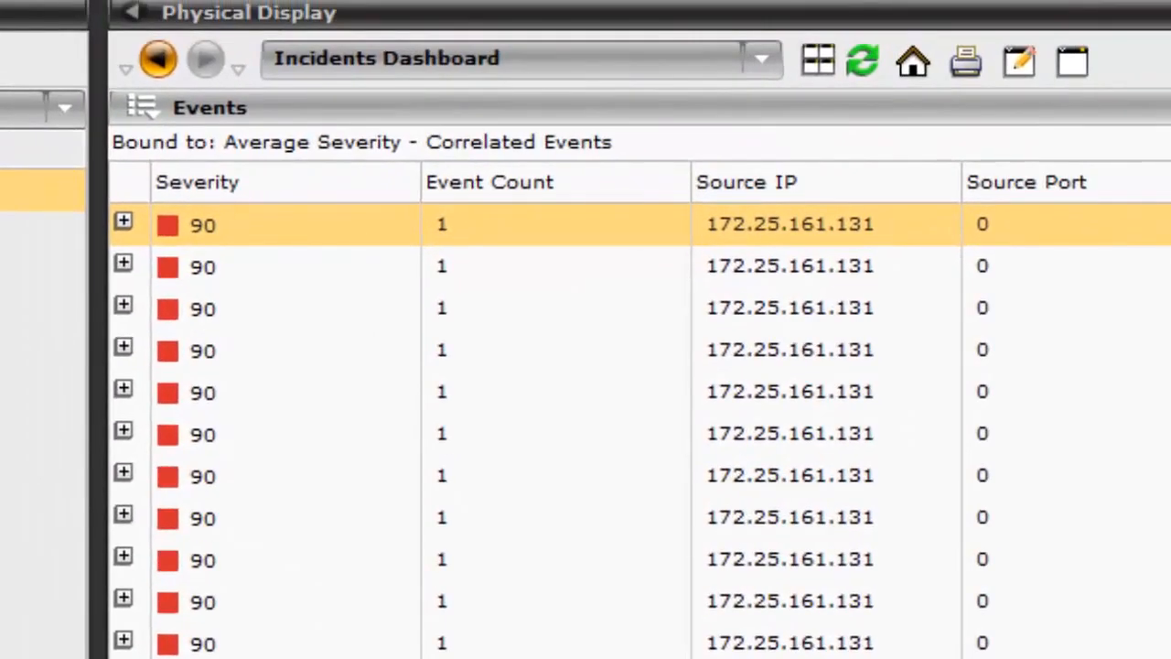
Step: Expand the first correlated event and check the source user in the details of several of its component events
left_click(123, 222)
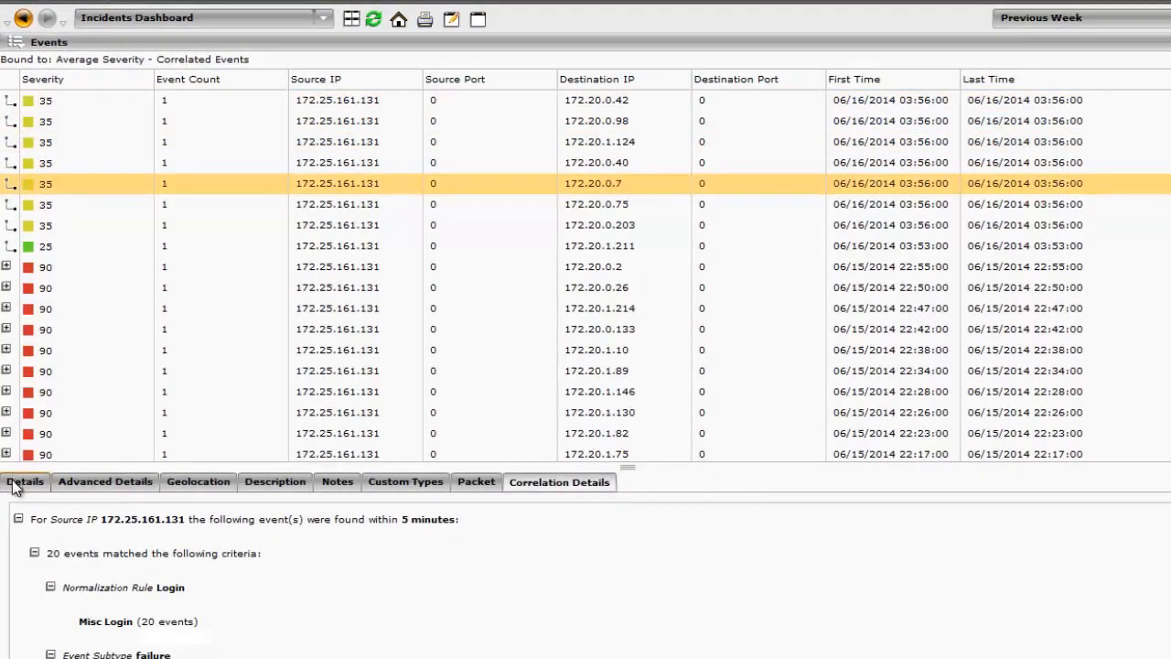
left_click(16, 484)
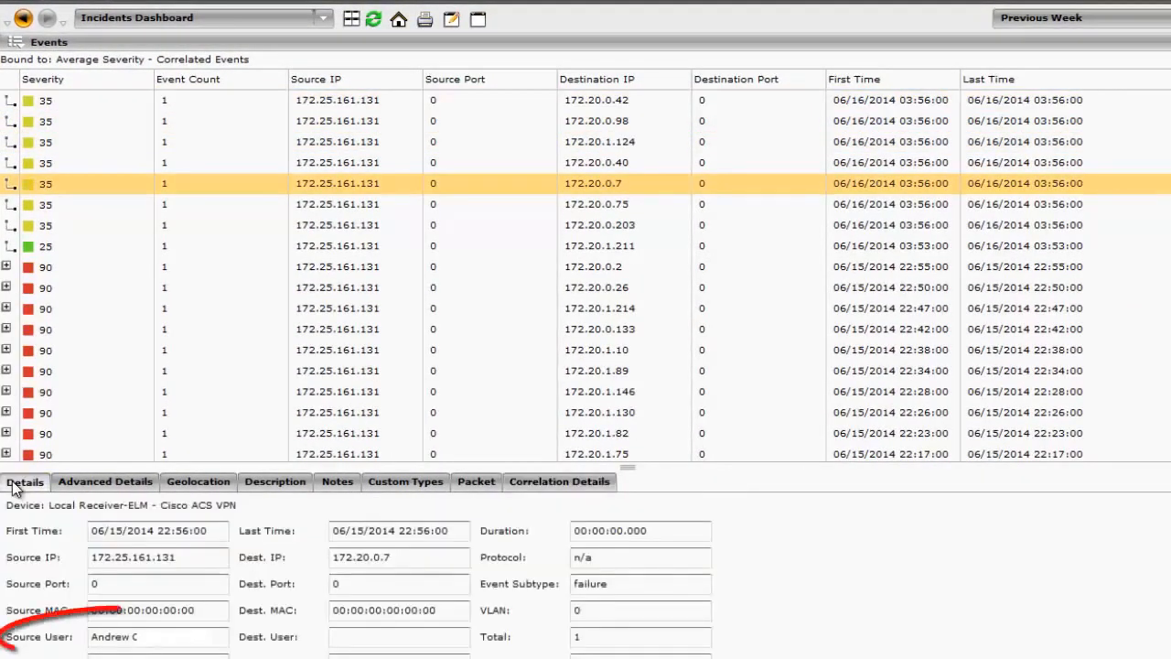
left_click(101, 209)
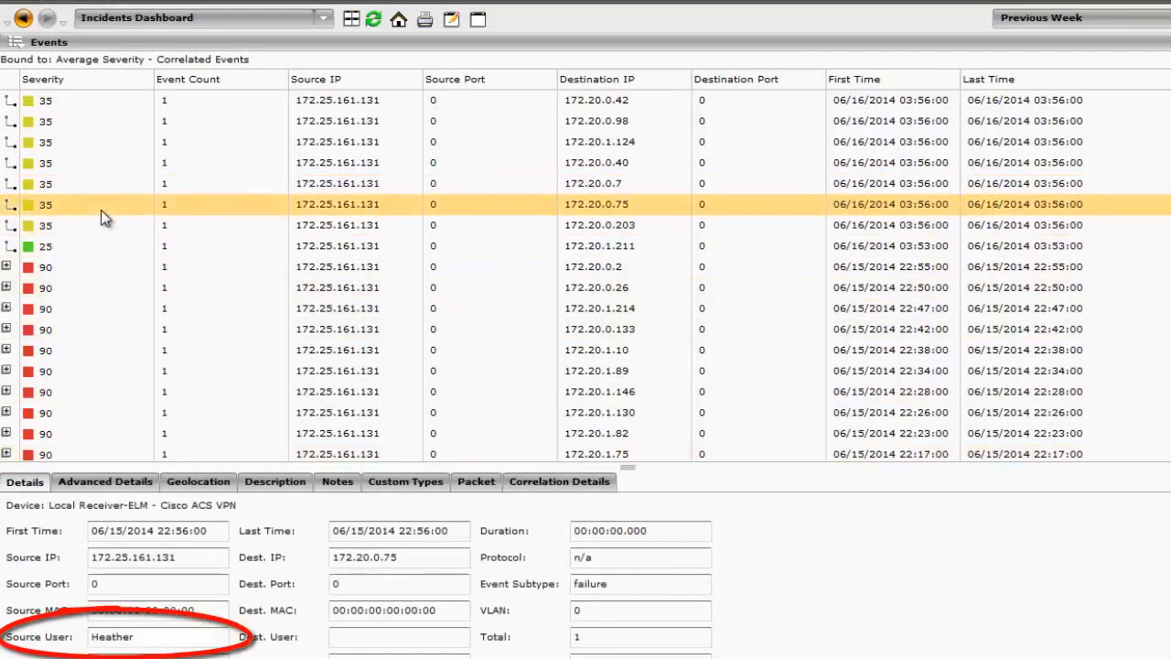
left_click(91, 228)
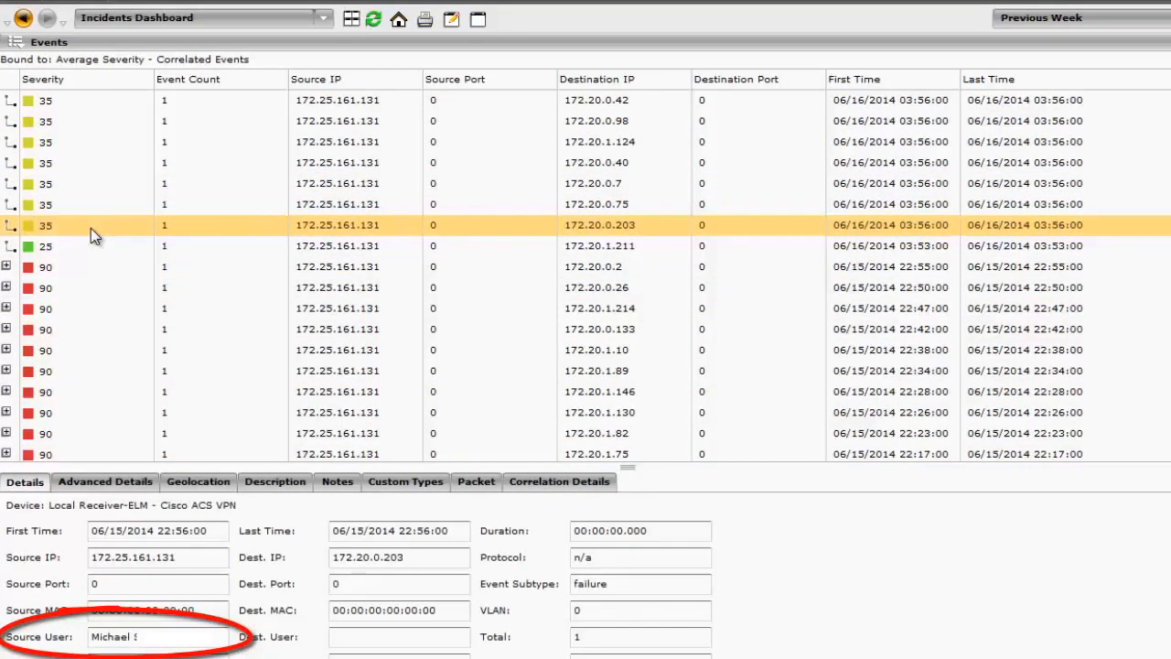
left_click(79, 255)
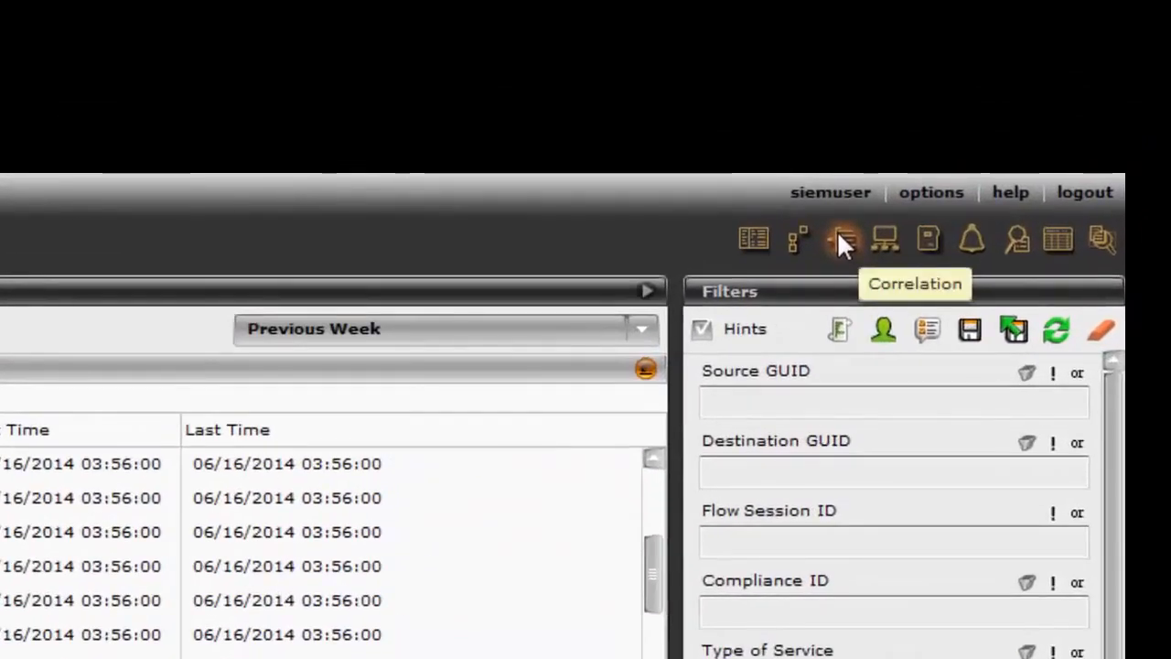
Step: Open the correlation rules policy and view the Details choices for the Attack - Network DoS Activity Detected rule
left_click(839, 235)
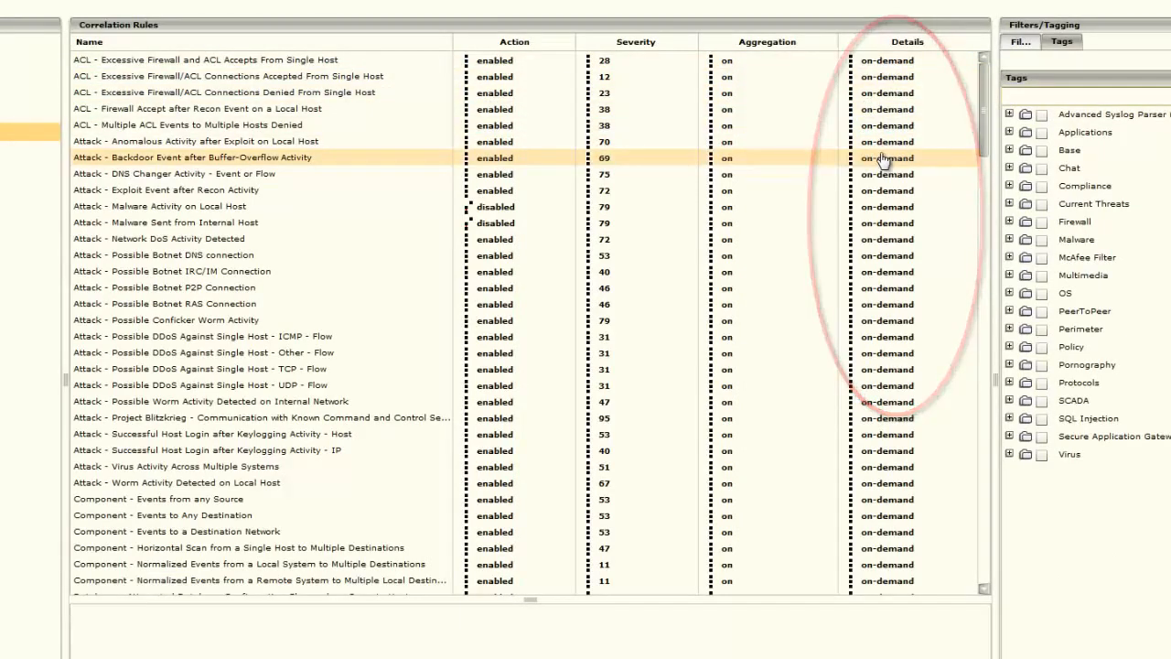
left_click(908, 241)
left_click(928, 247)
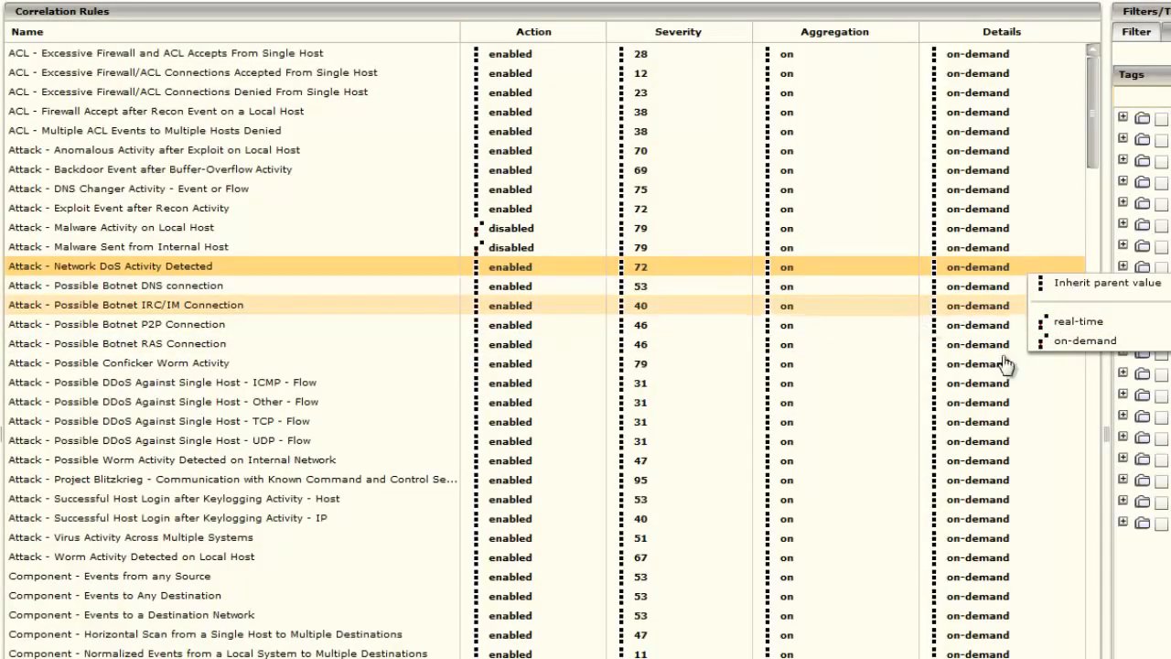
left_click(1047, 322)
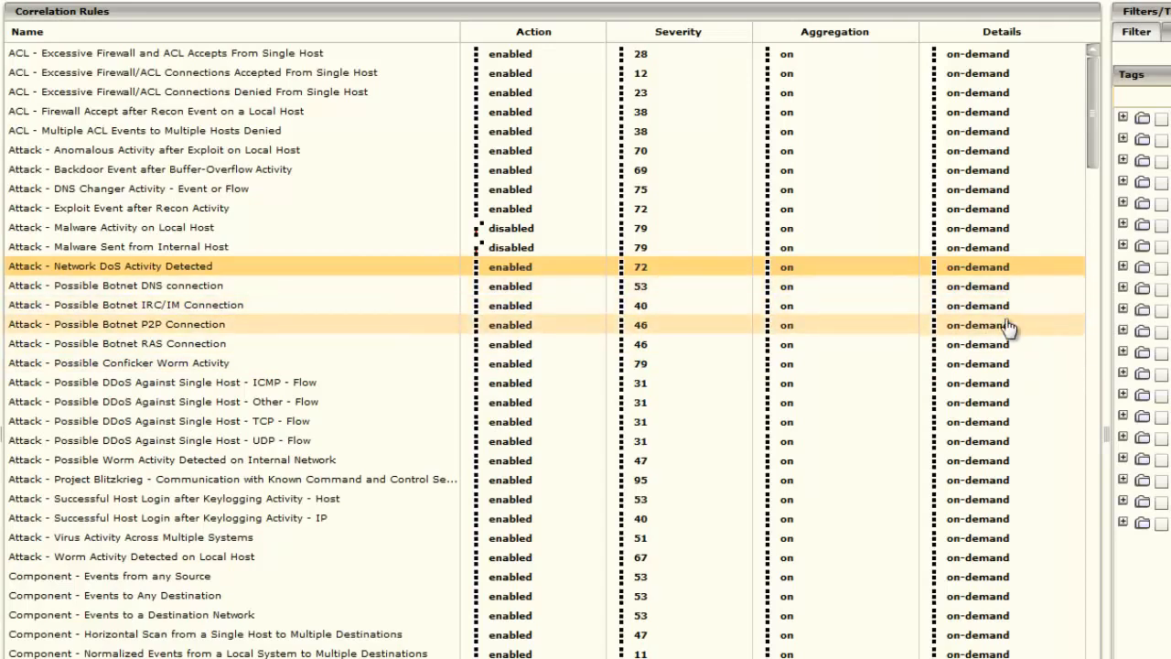
Step: View the Details choices for several selected rules, including Attack - Possible Botnet P2P Connection, and close the Policy Editor without saving
left_click(1009, 326, "shift")
right_click(1010, 329)
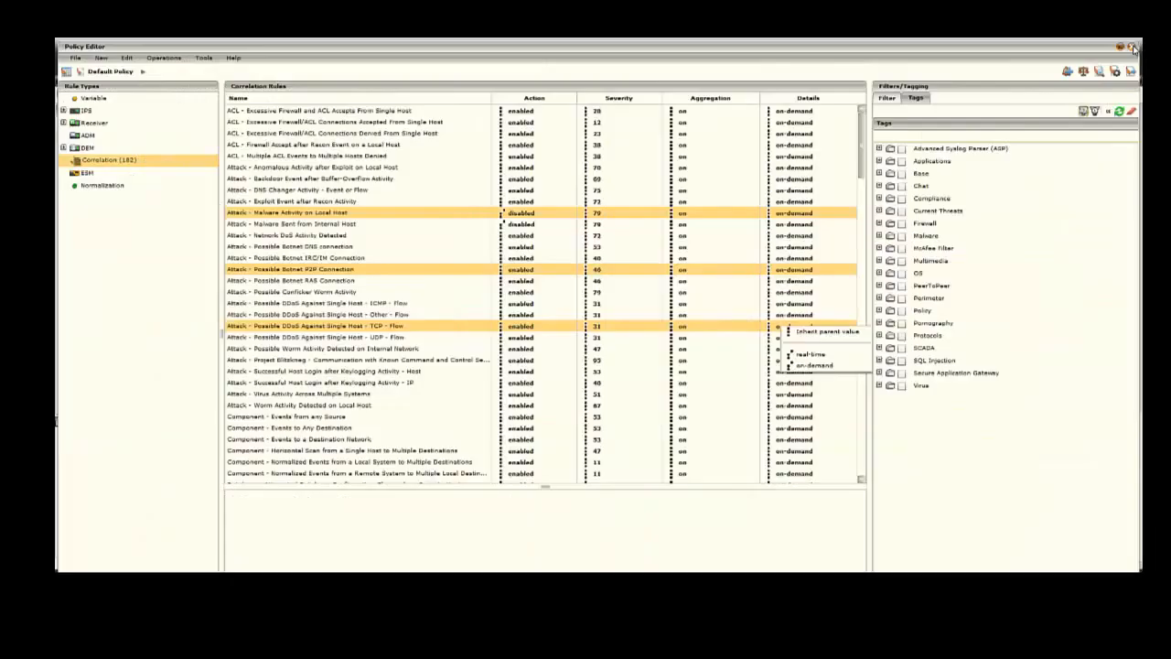
left_click(1130, 46)
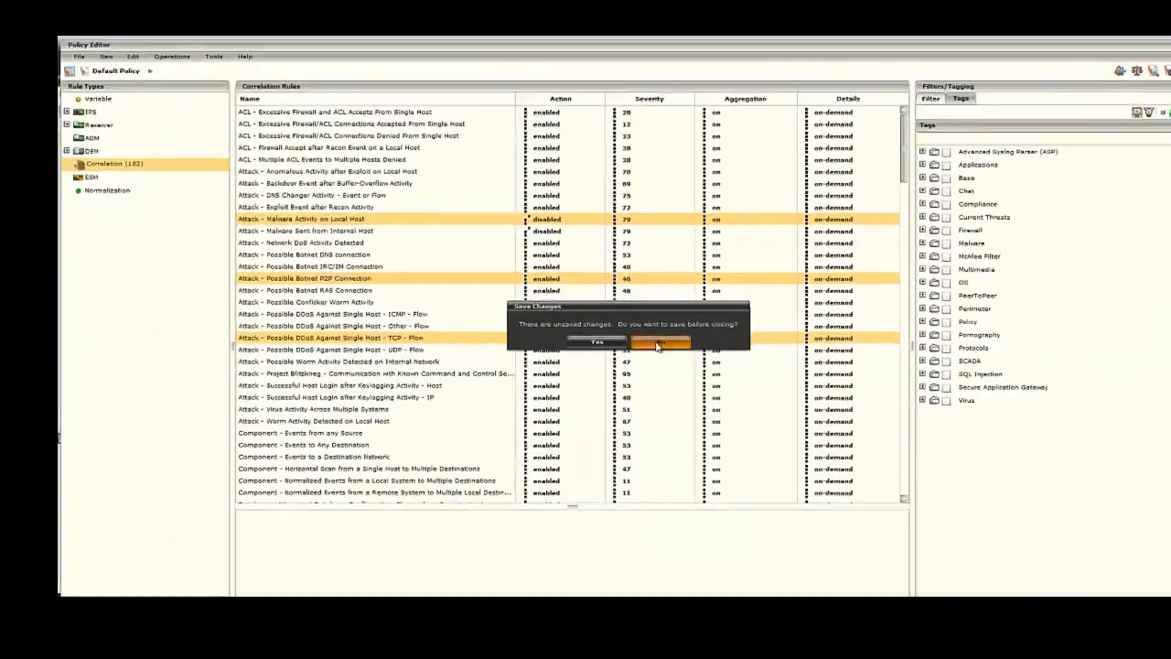
left_click(656, 344)
Step: Select the ACE device's Rule Correlation engine and display its events in the Event Analysis view
left_click(200, 298)
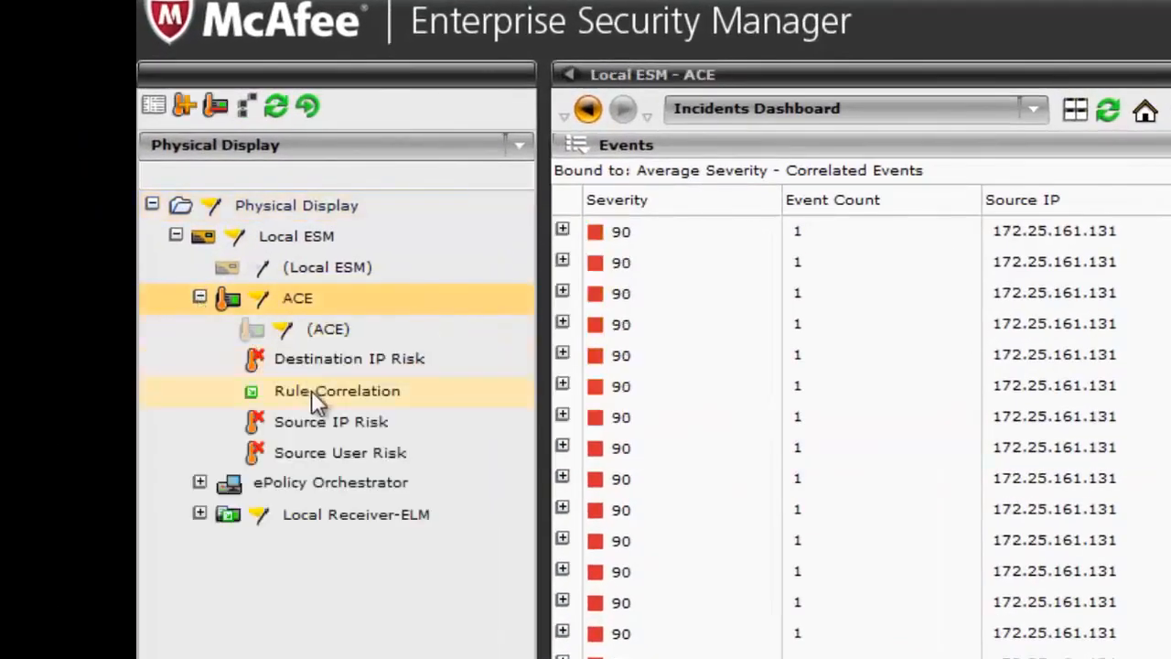
left_click(279, 391)
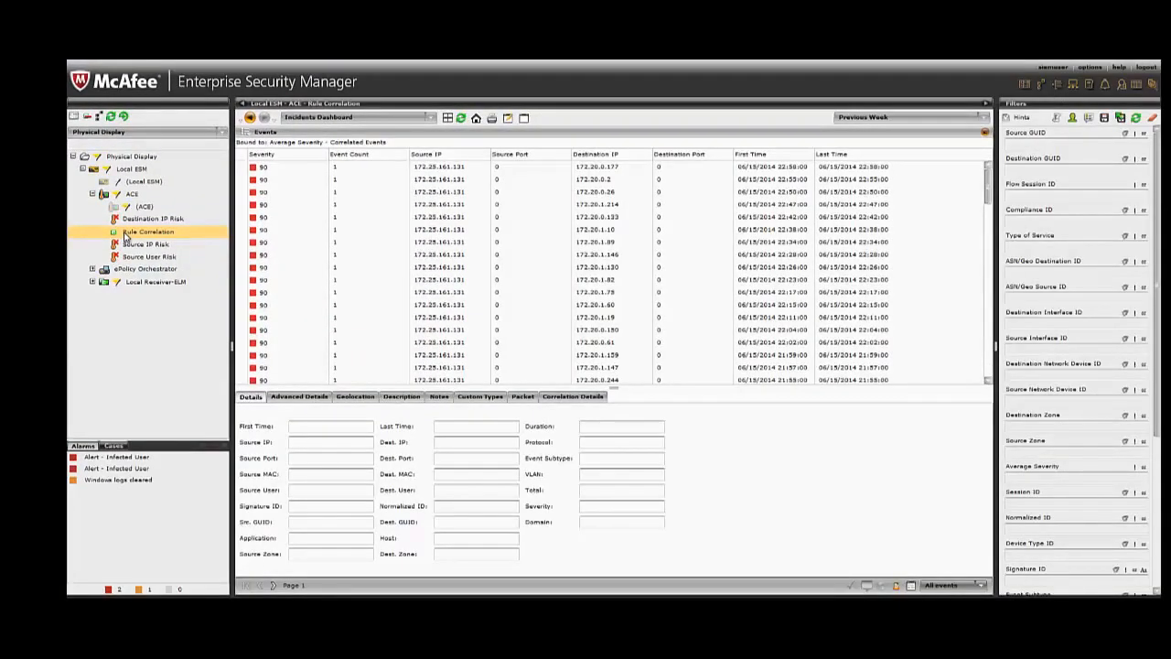
left_click(429, 117)
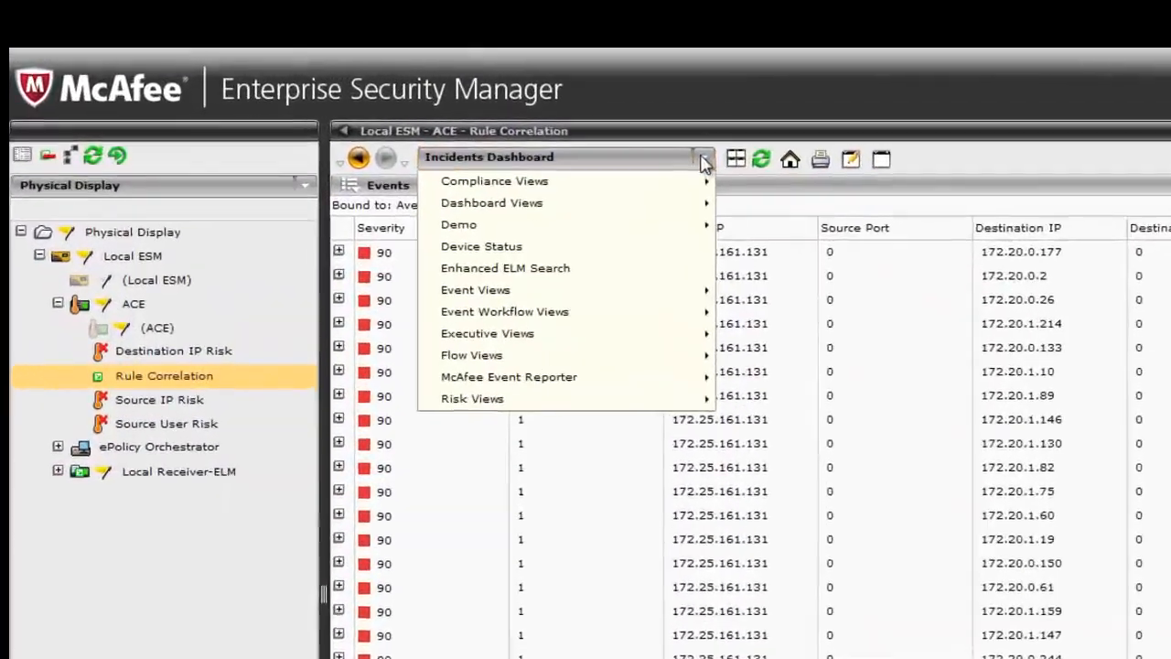
mouse_move(675, 293)
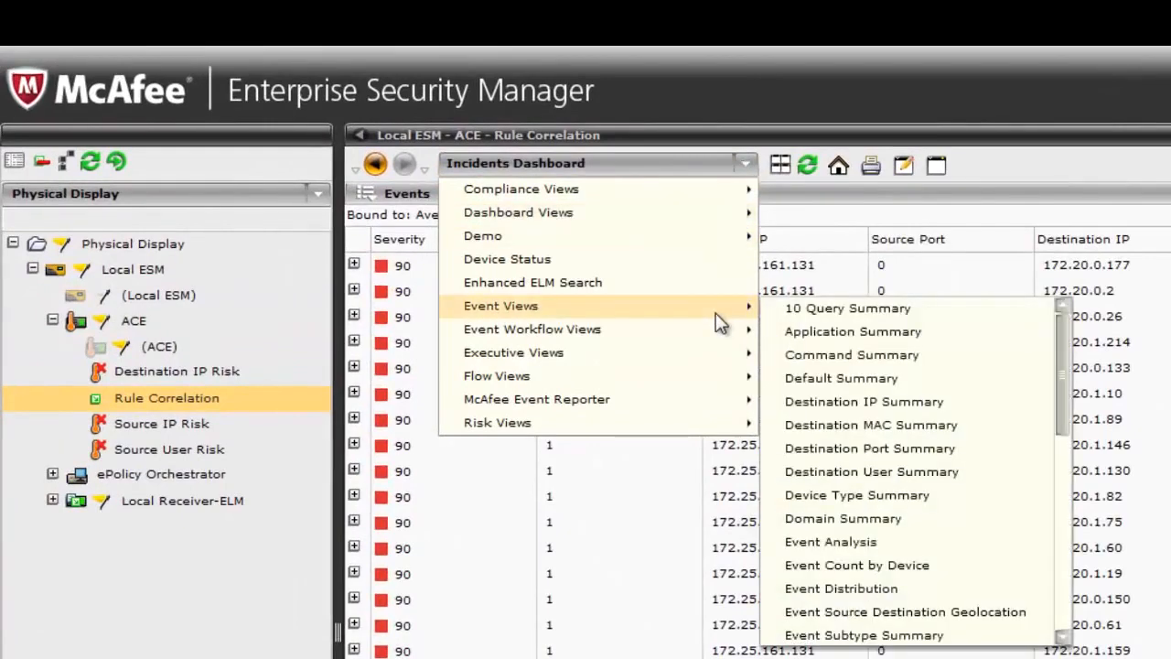
left_click(865, 542)
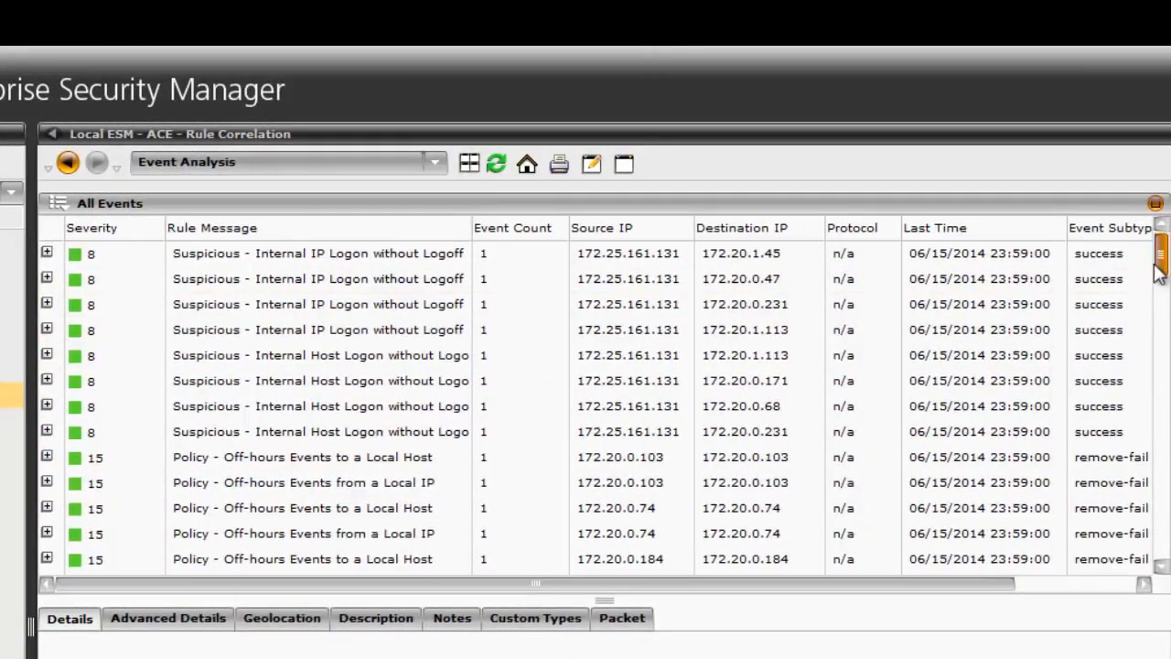
Step: Find the severity 30 brute force login event and view its correlation details in an enlarged pane
left_click_drag(1160, 275, 1160, 338)
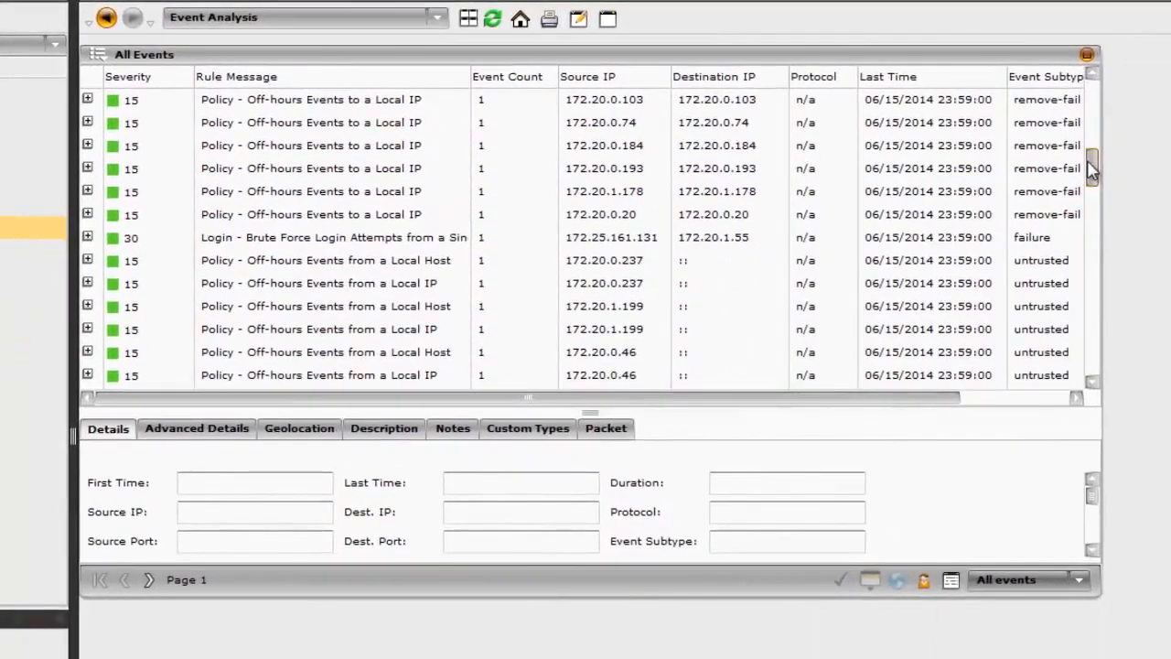
left_click(734, 431)
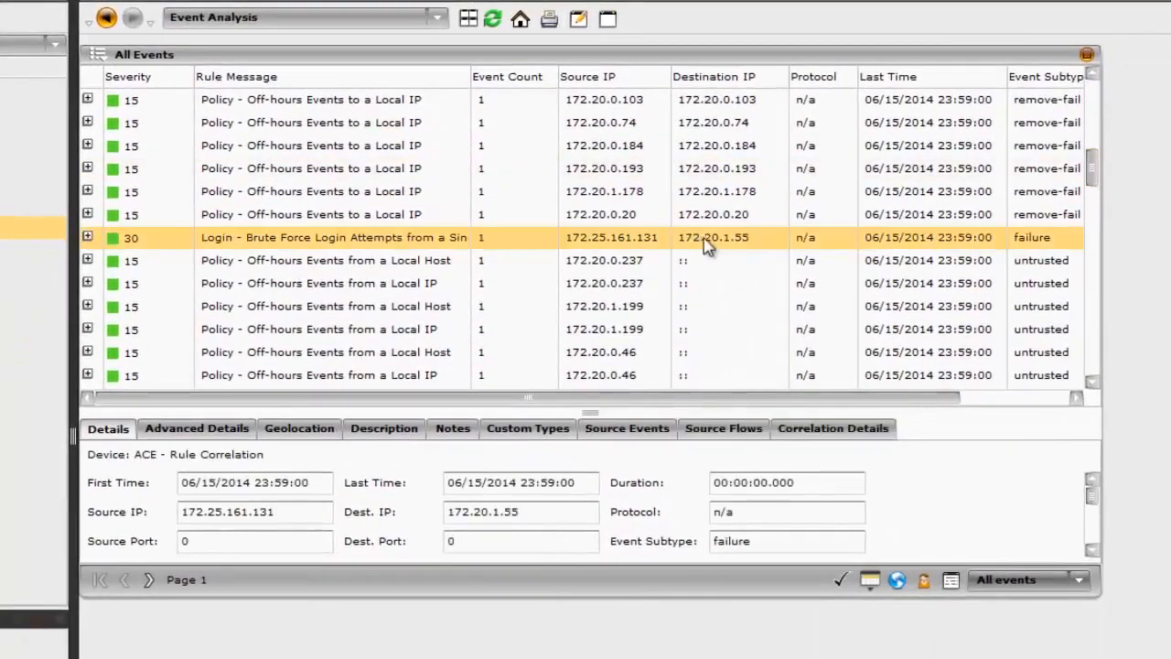
left_click(849, 434)
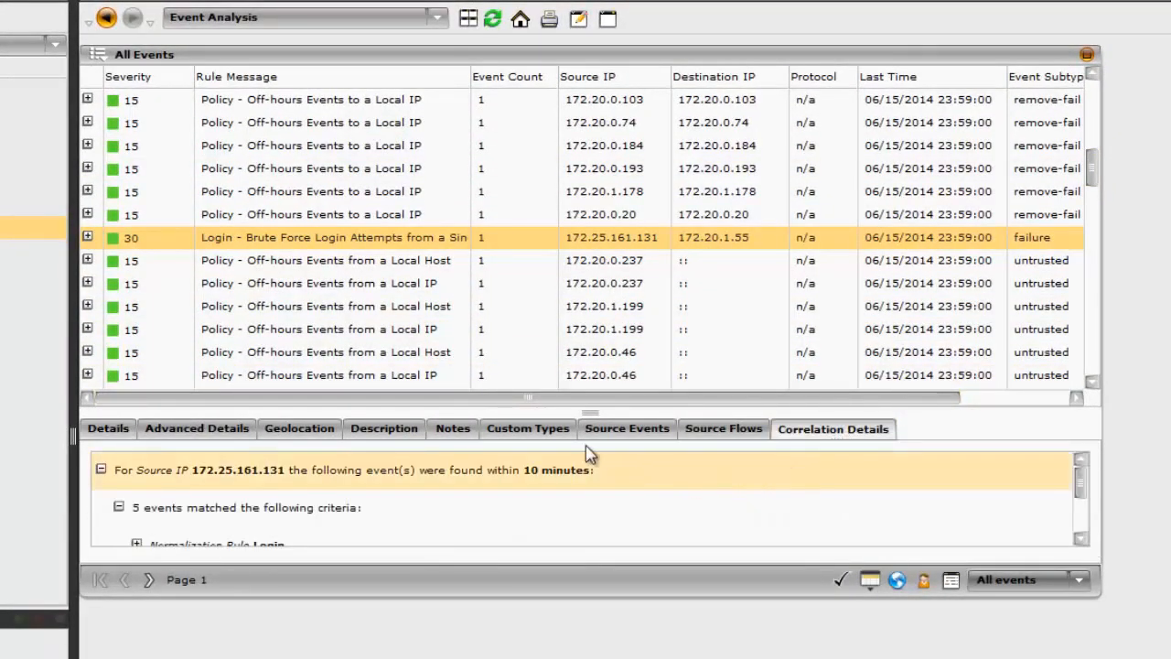
left_click_drag(590, 412, 604, 344)
Step: Compare the correlation details of the Application Policy event from 172.20.0.219 and the Successful Login after Brute Force event
left_click(311, 260)
scroll(384, 229, "down", 5)
left_click(459, 174)
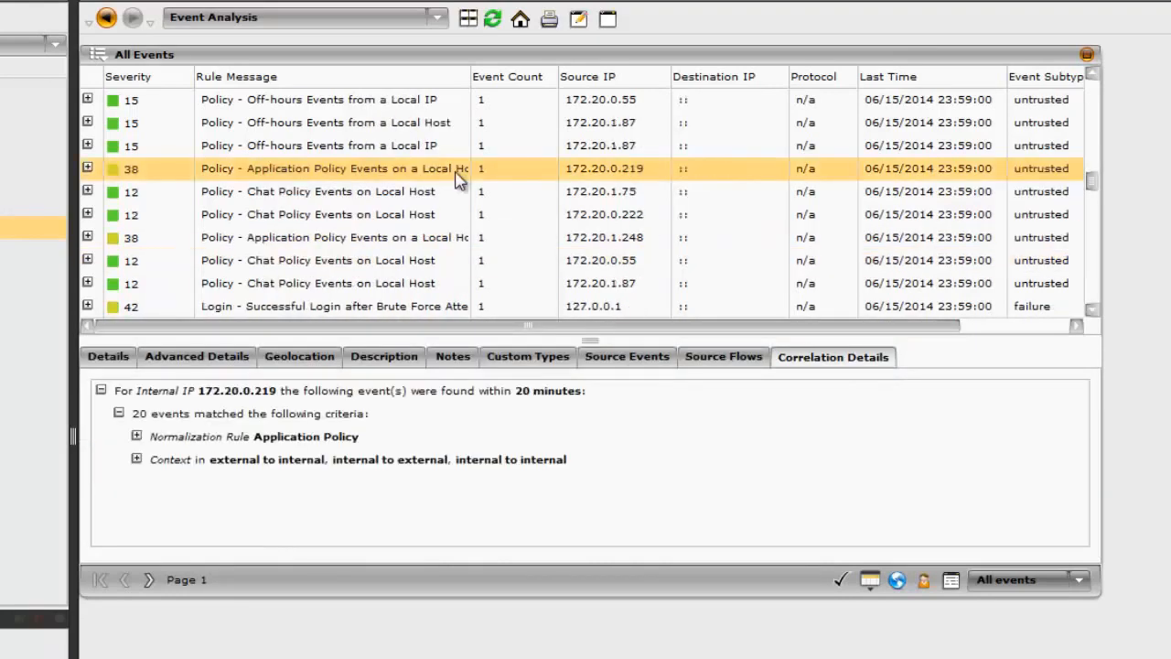
left_click(461, 308)
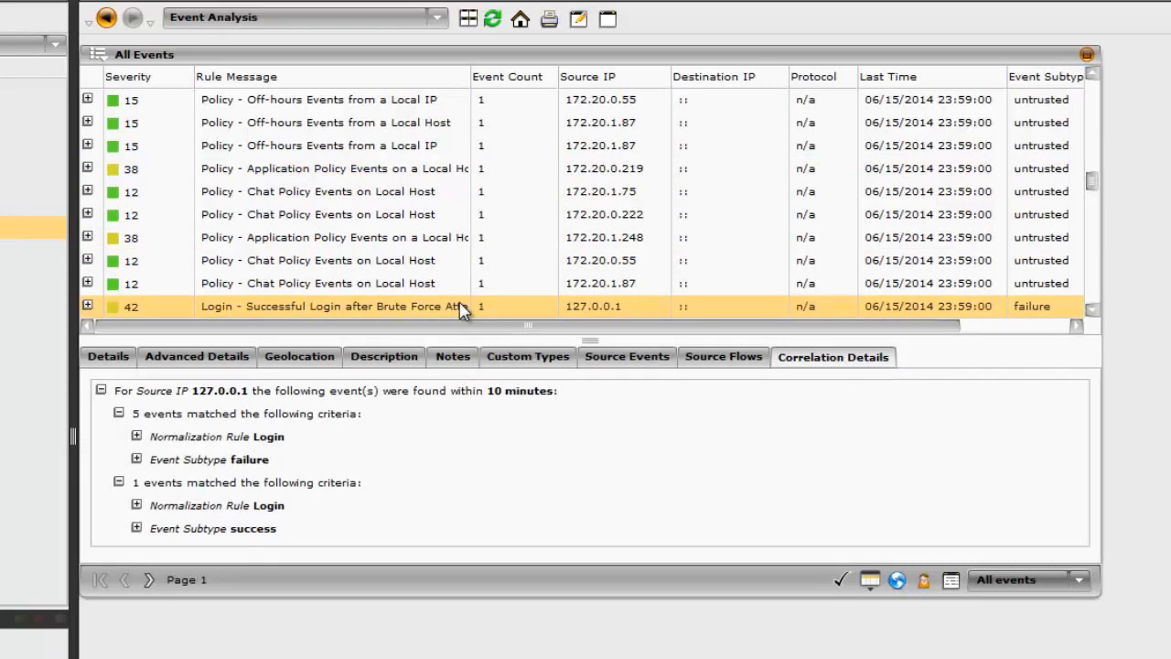
Step: Start a Look Around on the brute force login event from 172.25.161.131 with a 5-minute timeframe
scroll(719, 173, "up", 3)
left_click(719, 173)
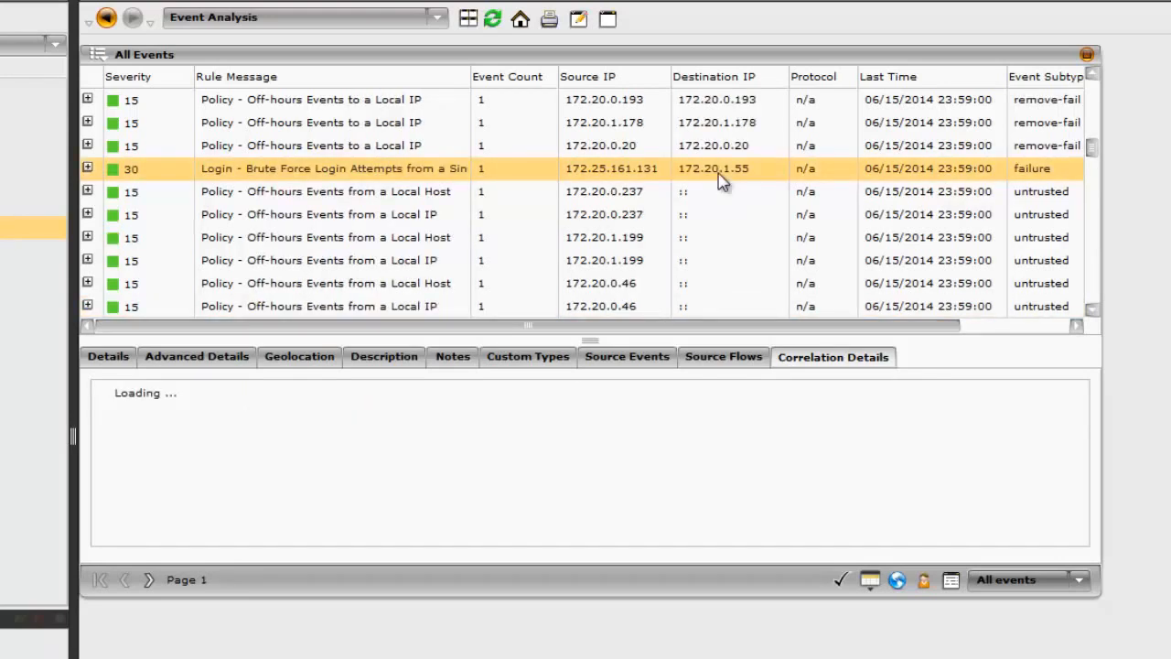
left_click(97, 57)
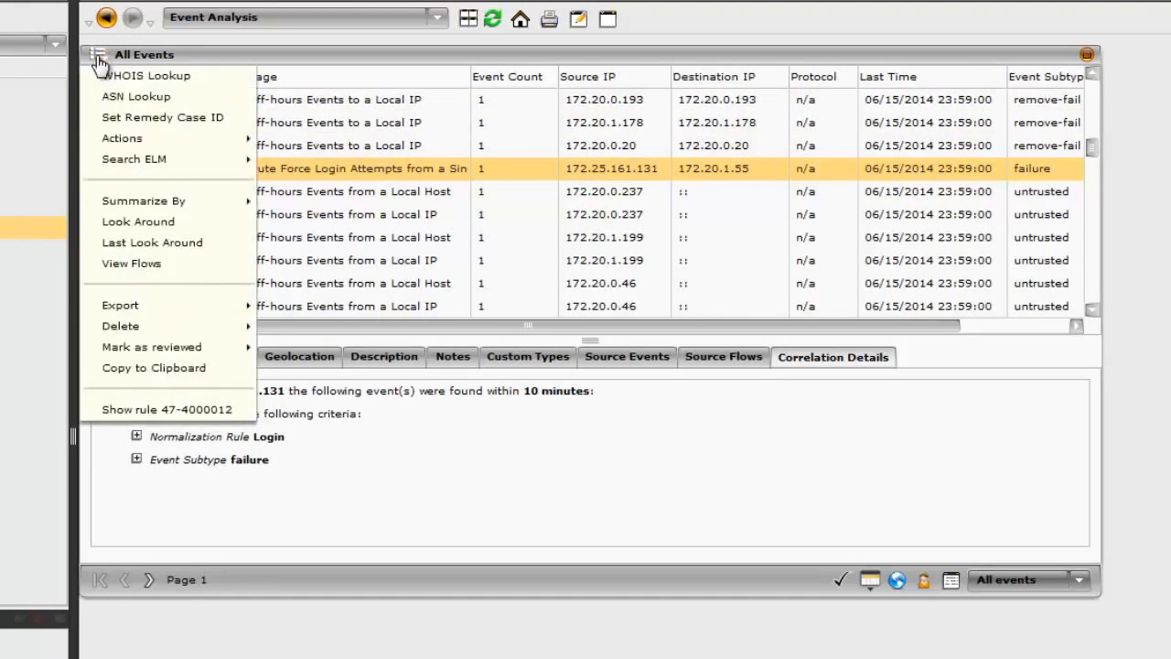
left_click(147, 221)
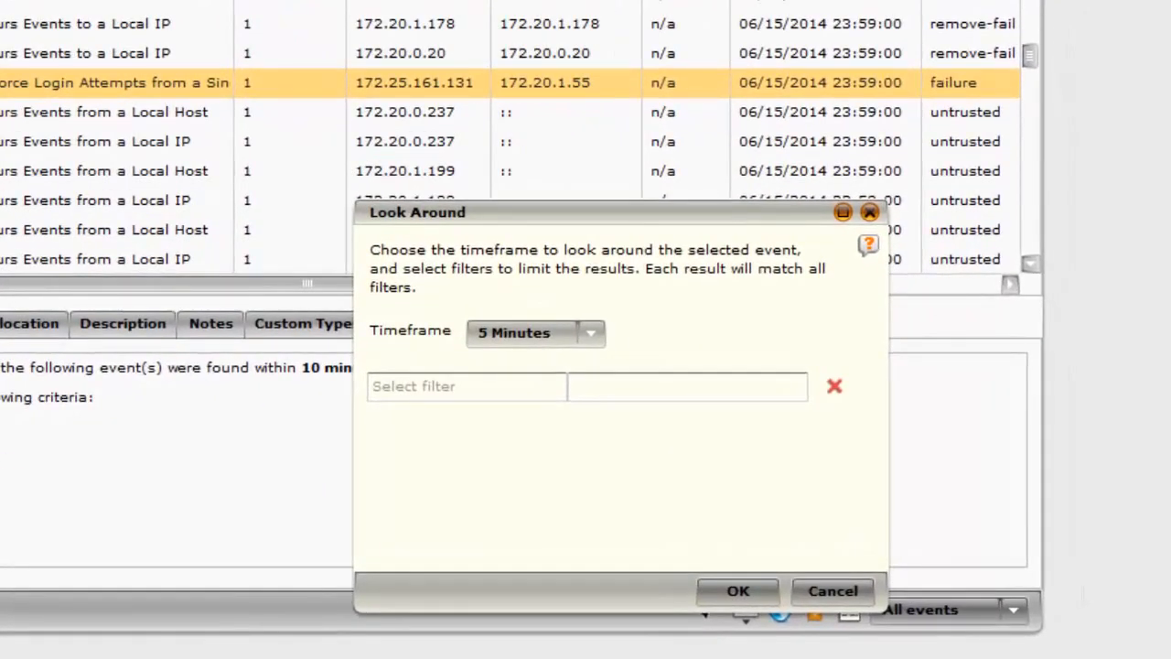
left_click(592, 334)
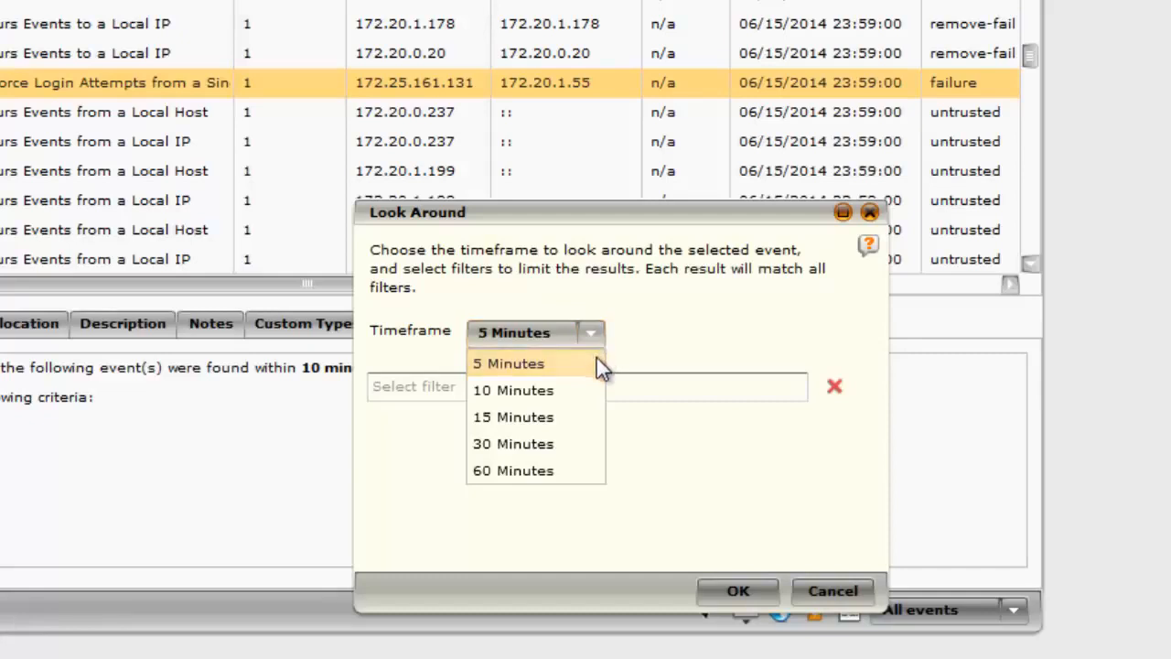
left_click(597, 359)
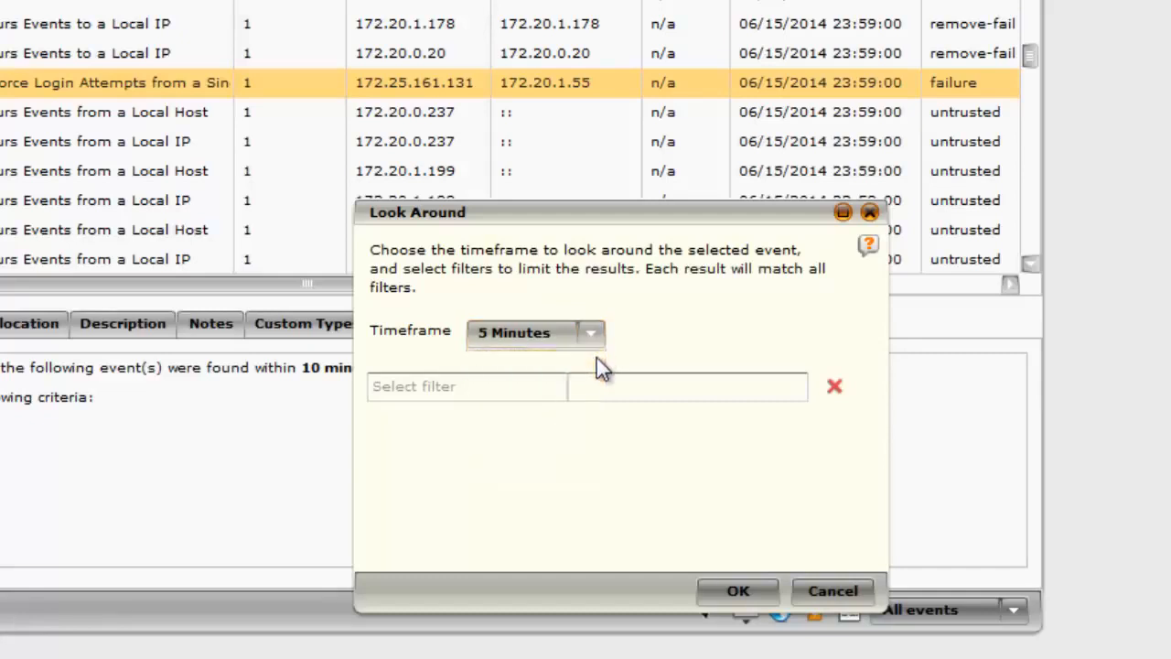
Step: Filter the Look Around by Source IP 172.25.161.131 and run it
left_click(539, 386)
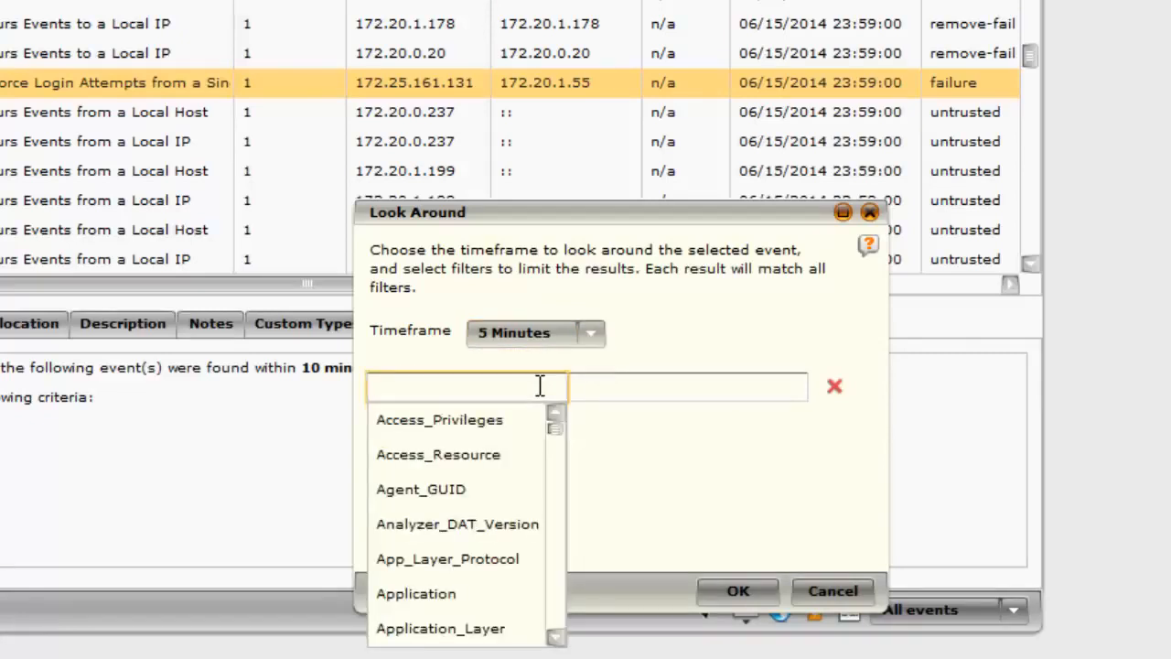
type("sou")
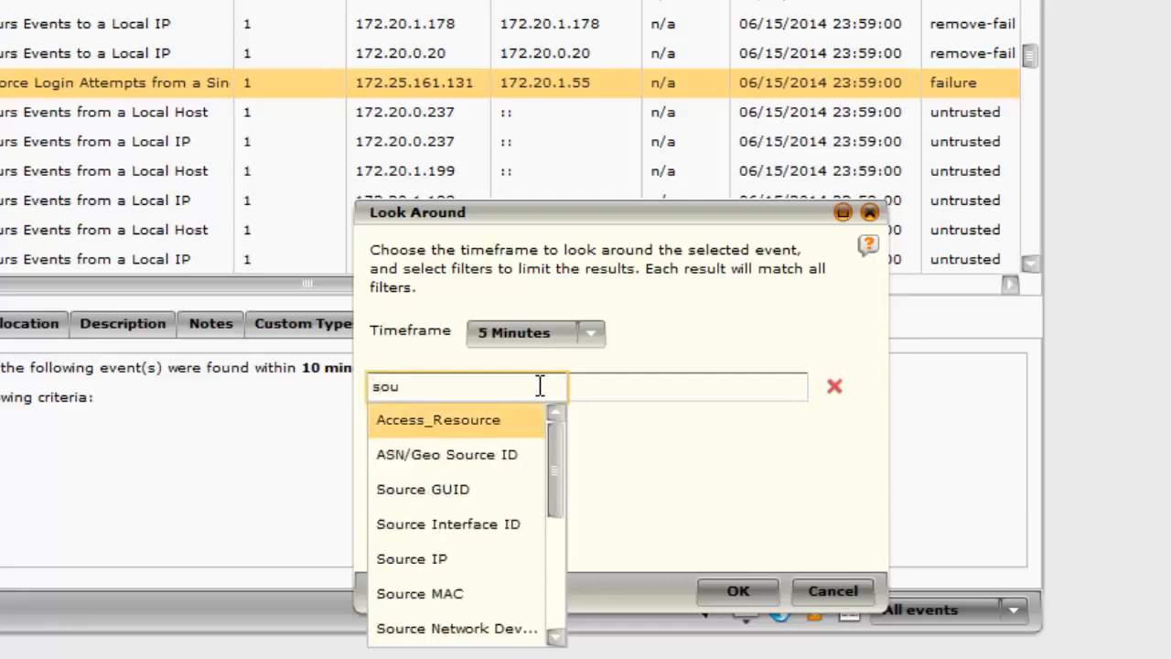
left_click(430, 560)
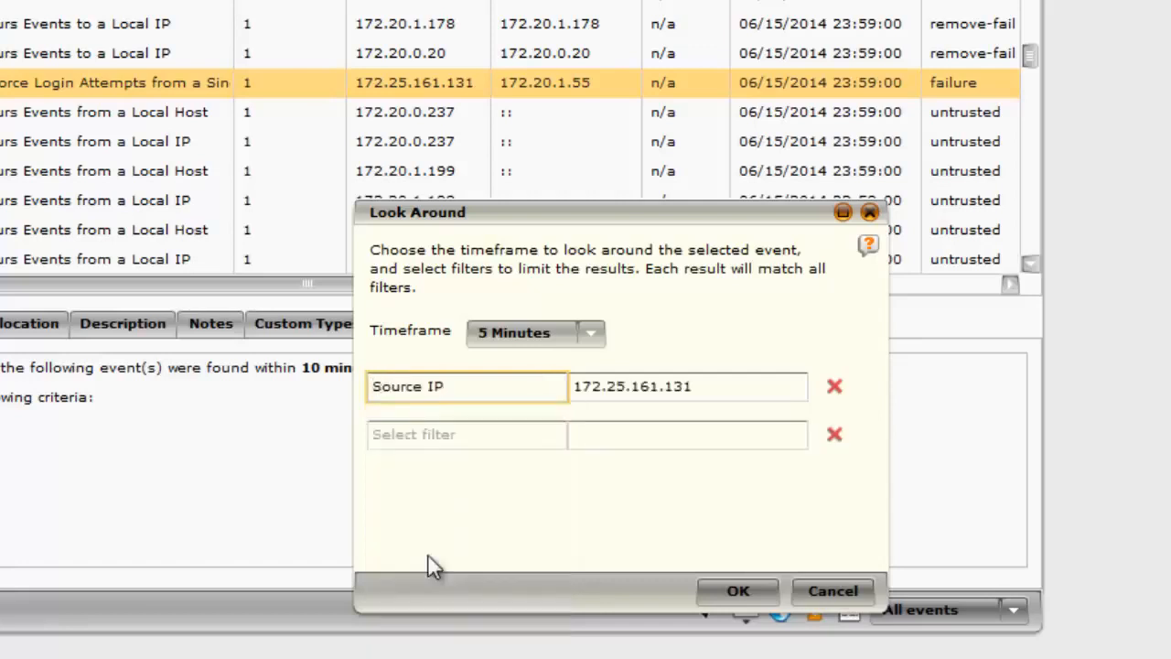
left_click(743, 592)
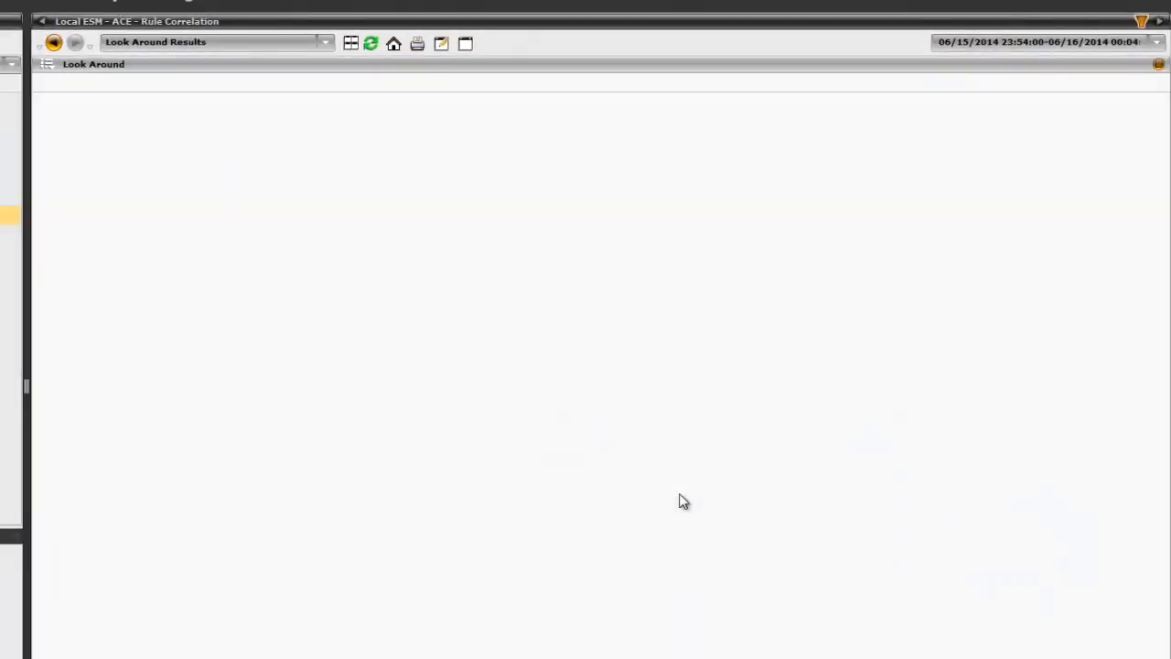